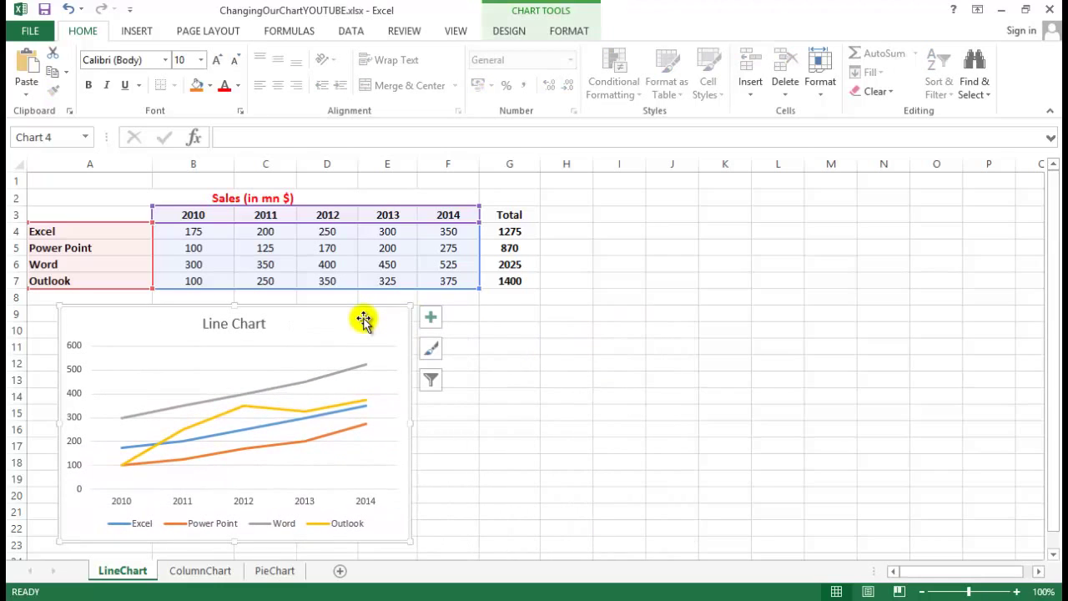
- Resize the line chart freely so it extends to about the end of column F and into row 22
{"action": "left_click", "coordinate": [740, 357]}
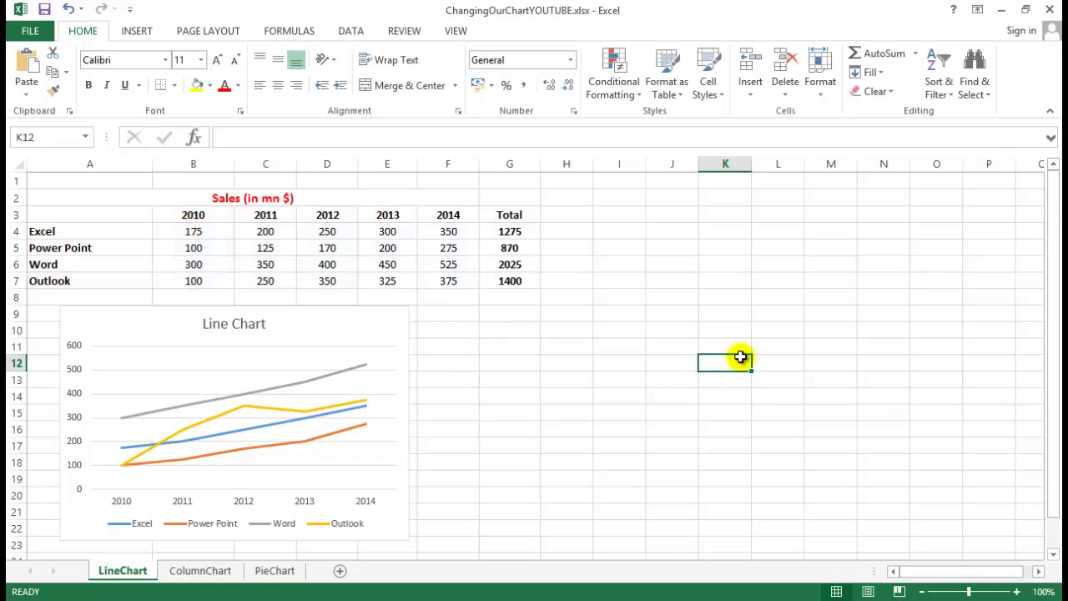
{"action": "left_click", "coordinate": [404, 540]}
{"action": "left_click_drag", "start_coordinate": [410, 543], "coordinate": [478, 529]}
{"action": "left_click", "coordinate": [497, 451]}
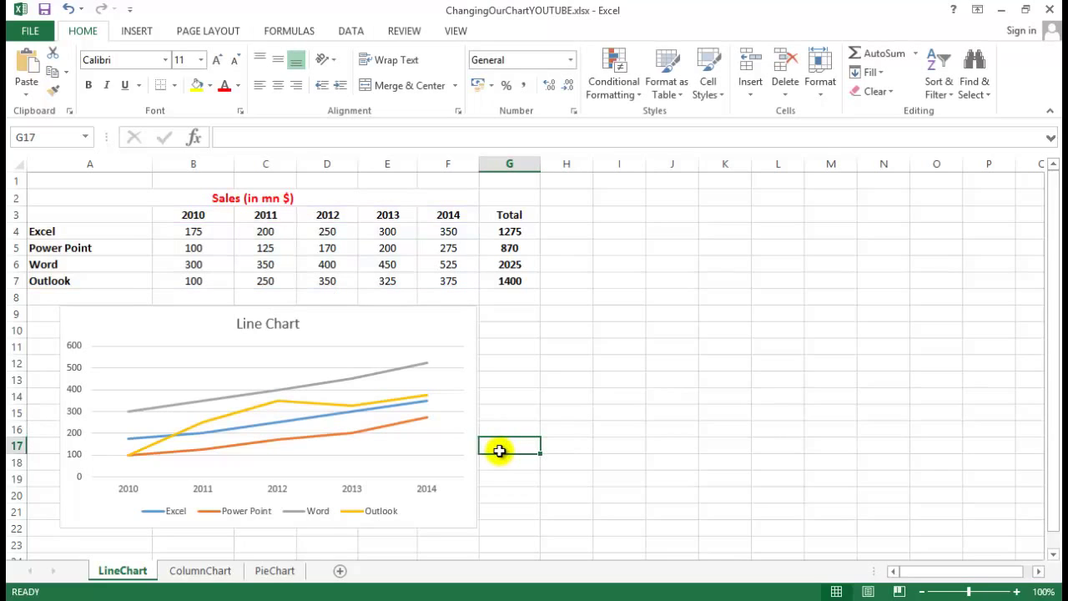
- Resize the line chart with its edges snapped to the cell grid, ending at column G and row 19
{"action": "key", "text": "alt"}
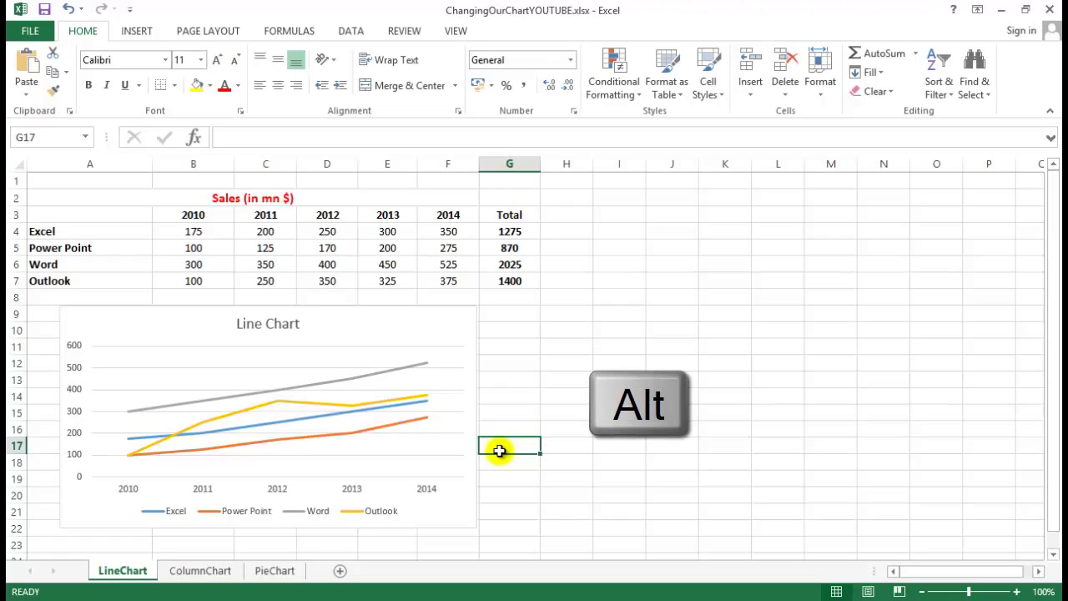
{"action": "left_click", "coordinate": [472, 448]}
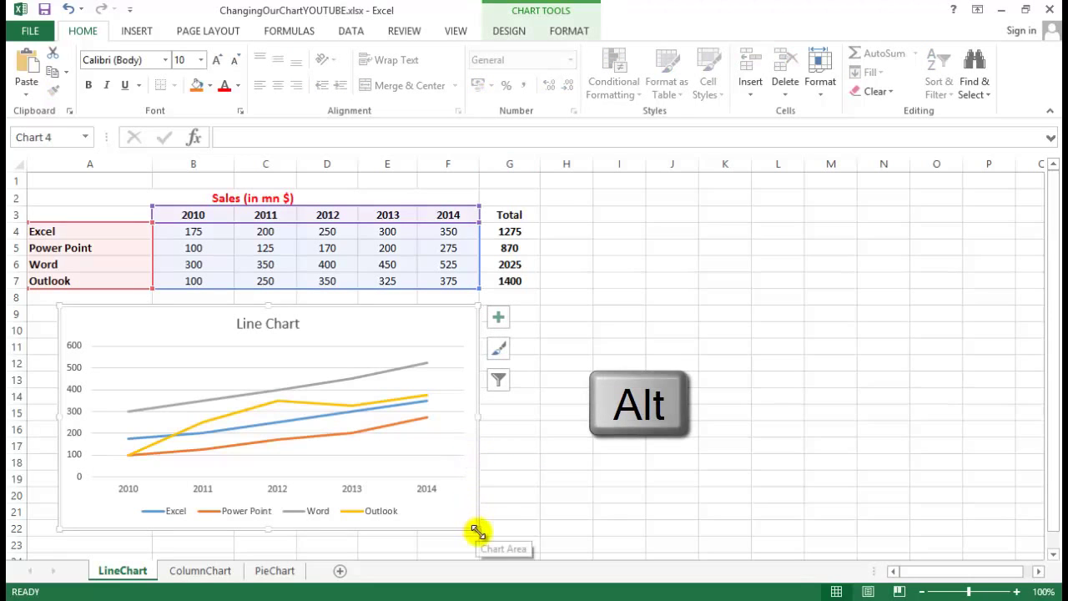
{"action": "left_click_drag", "start_coordinate": [477, 532], "coordinate": [539, 485]}
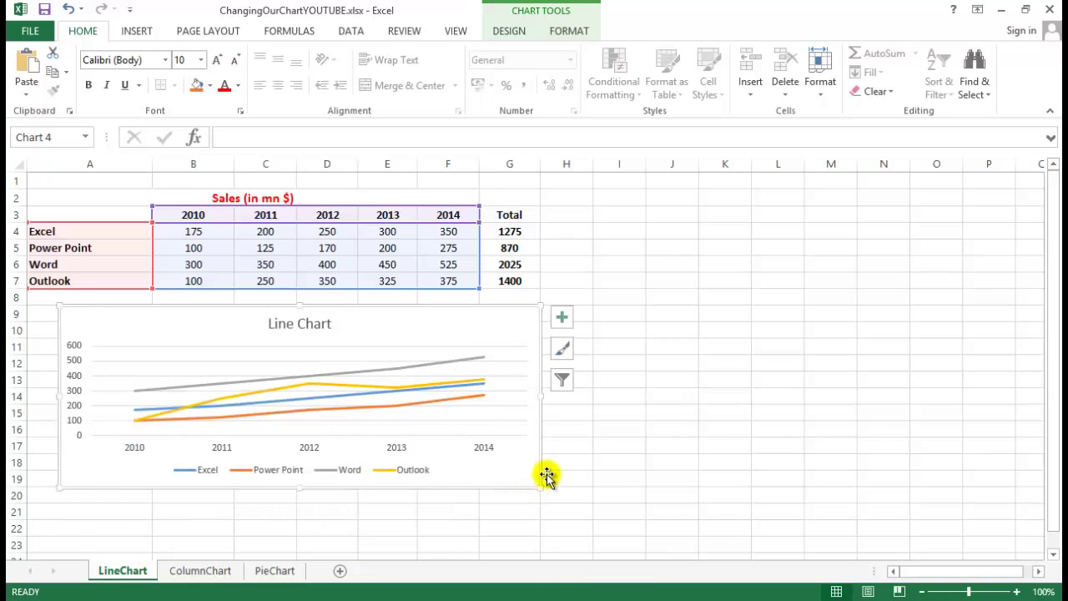
{"action": "left_click", "coordinate": [568, 447]}
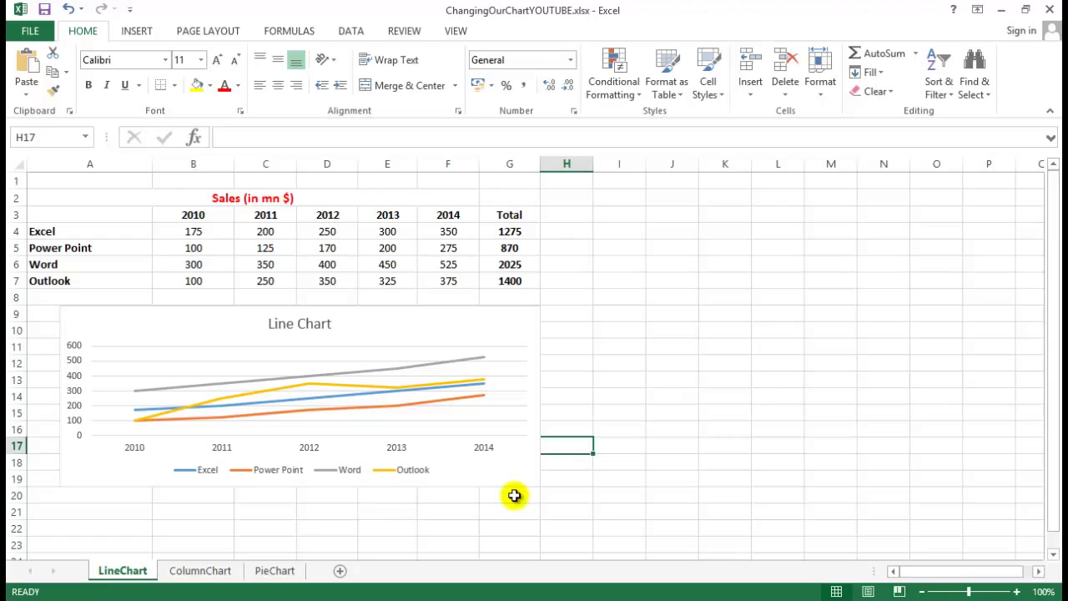
- Enlarge the line chart proportionally until its width reaches about the end of column H
{"action": "left_click", "coordinate": [523, 478]}
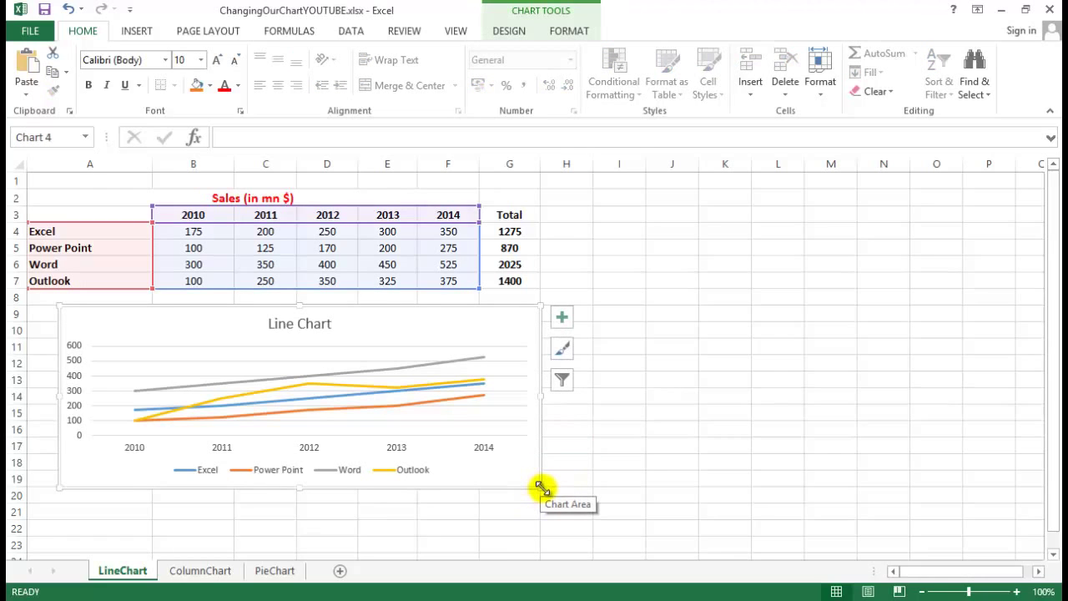
{"action": "left_click_drag", "start_coordinate": [542, 487], "coordinate": [591, 498]}
{"action": "left_click", "coordinate": [615, 482]}
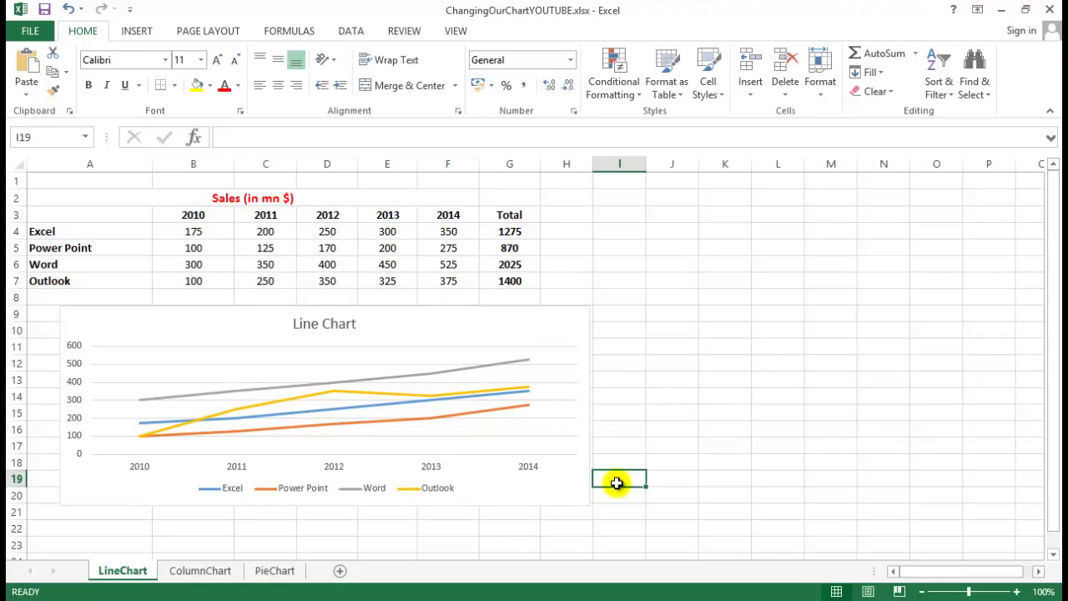
- Resize the line chart around its centre so it ends within column G, and deselect it
{"action": "left_click", "coordinate": [587, 503], "text": "ctrl"}
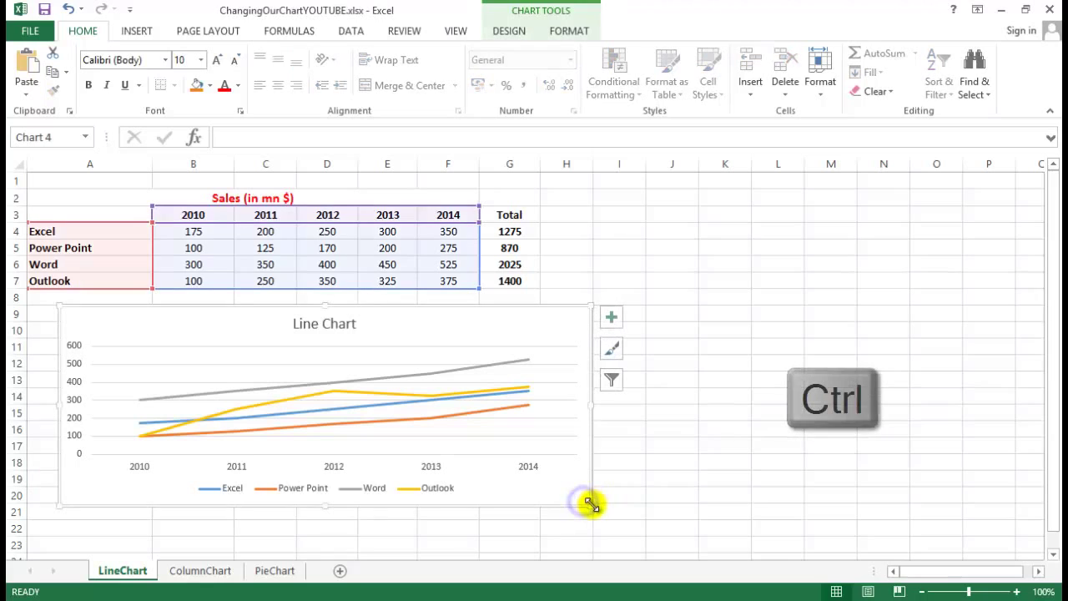
{"action": "left_click_drag", "start_coordinate": [589, 504], "coordinate": [528, 511]}
{"action": "left_click", "coordinate": [559, 476]}
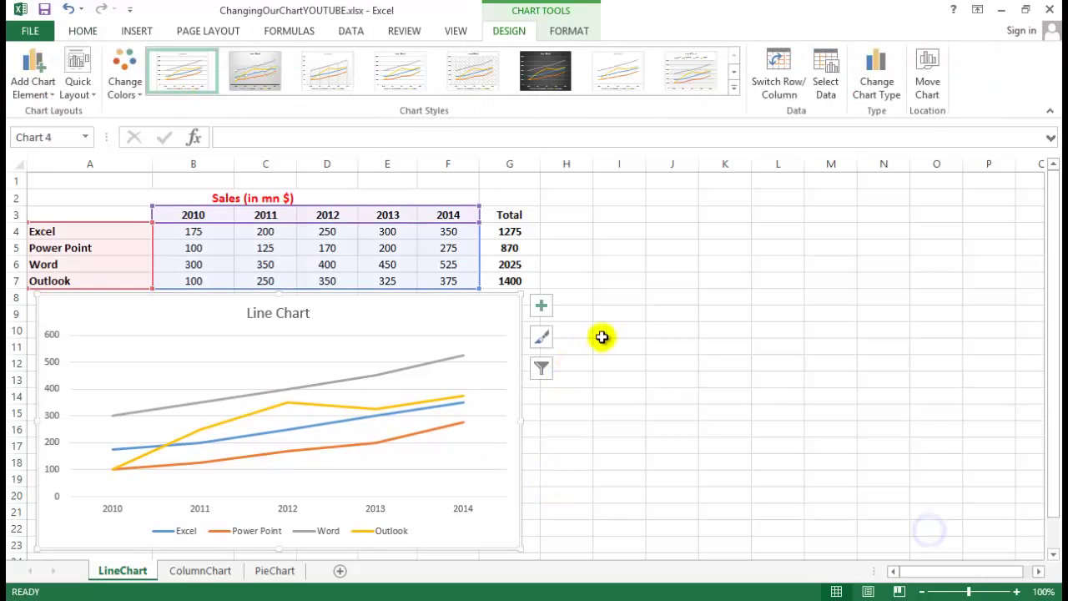
{"action": "left_click", "coordinate": [632, 331]}
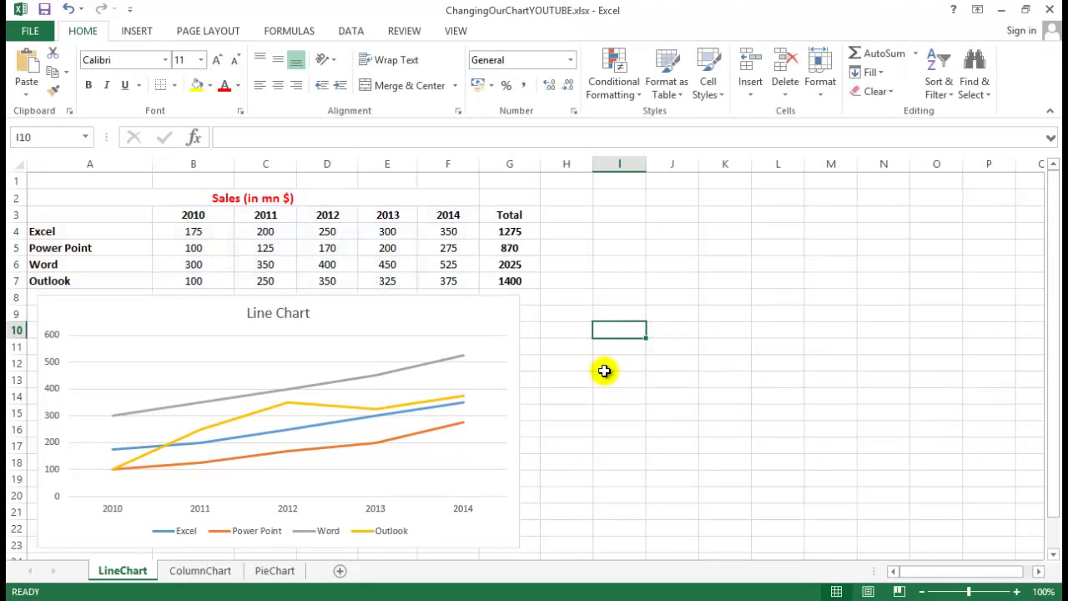
- Save the line chart as a chart template named MyFavorite in the default Charts folder
{"action": "right_click", "coordinate": [468, 312]}
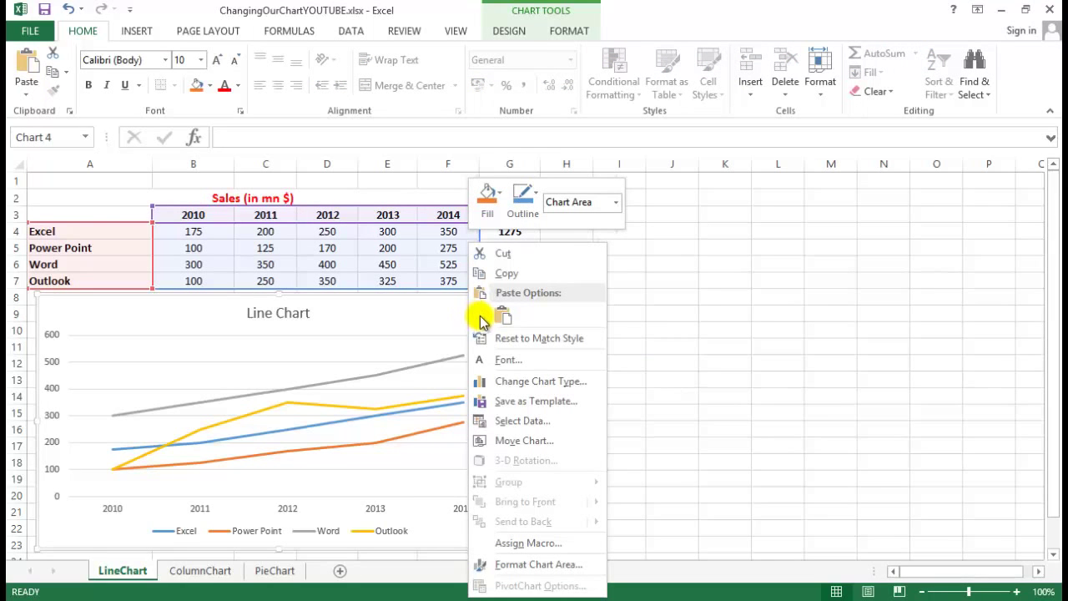
{"action": "left_click", "coordinate": [522, 400]}
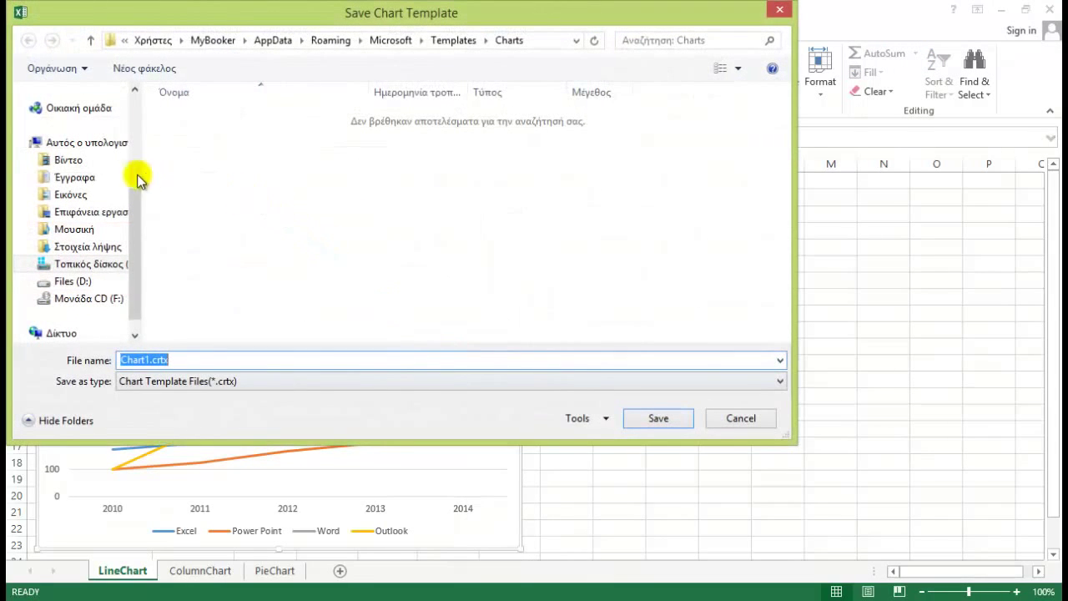
{"action": "left_click", "coordinate": [202, 361]}
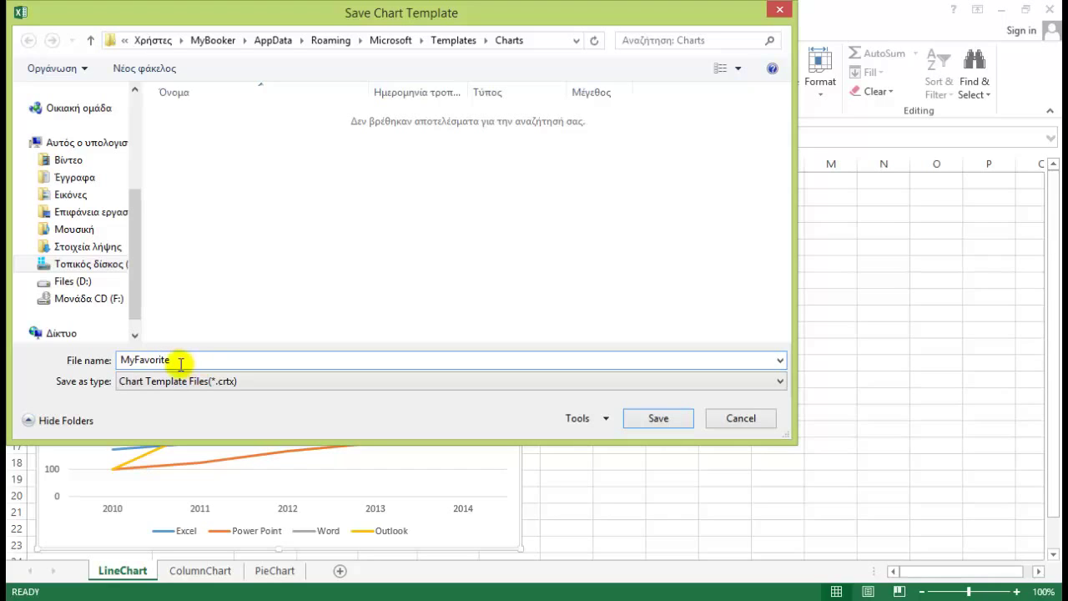
{"action": "left_click", "coordinate": [641, 415]}
{"action": "left_click", "coordinate": [638, 412]}
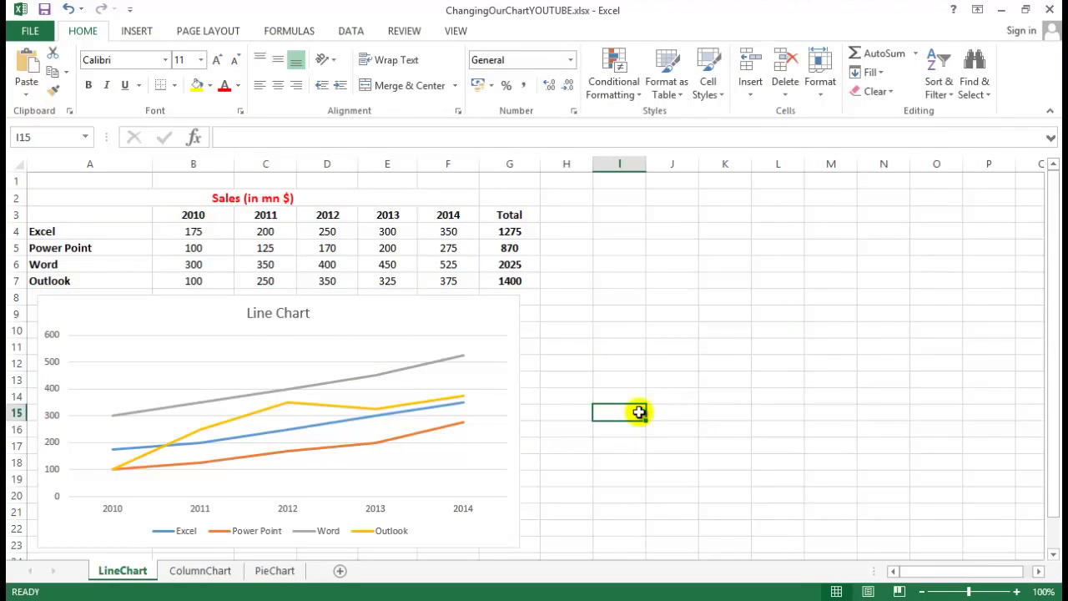
- Change the chart on the PieChart sheet to the saved MyFavorite template
{"action": "left_click", "coordinate": [275, 571]}
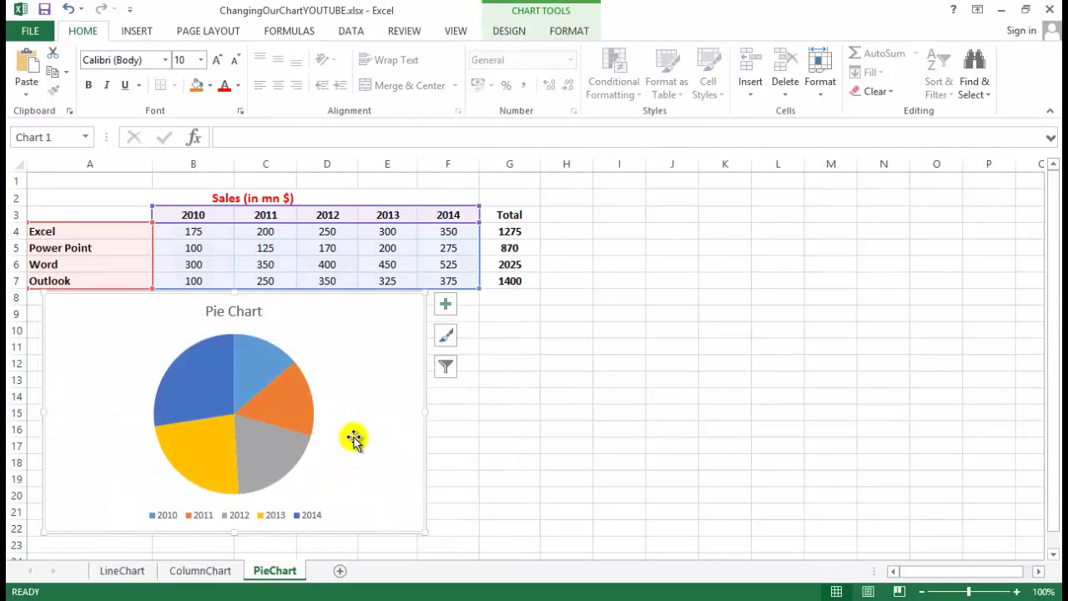
{"action": "left_click", "coordinate": [507, 33]}
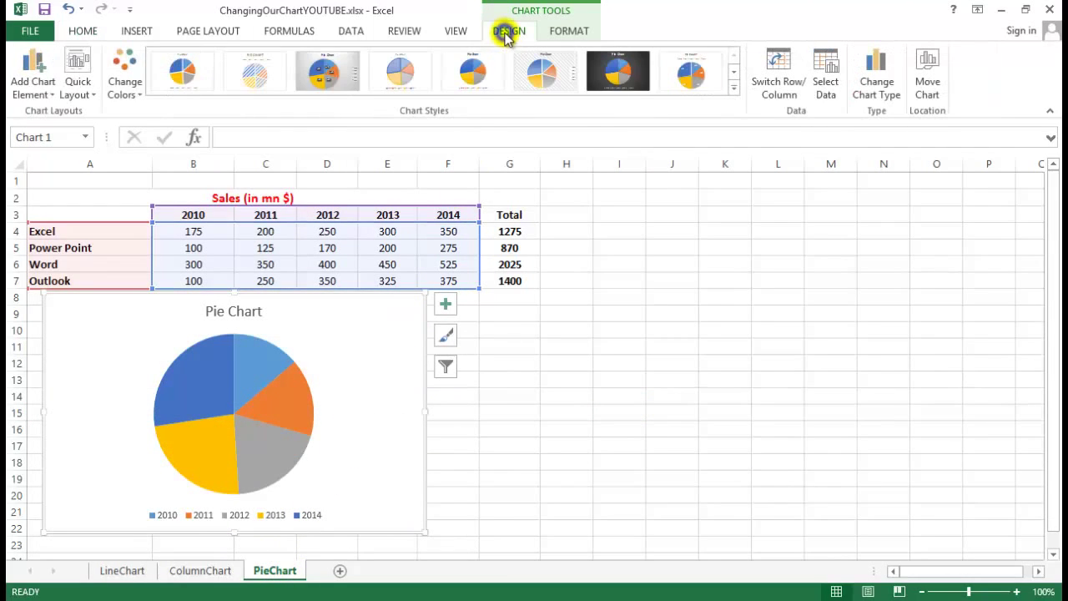
{"action": "left_click", "coordinate": [877, 83]}
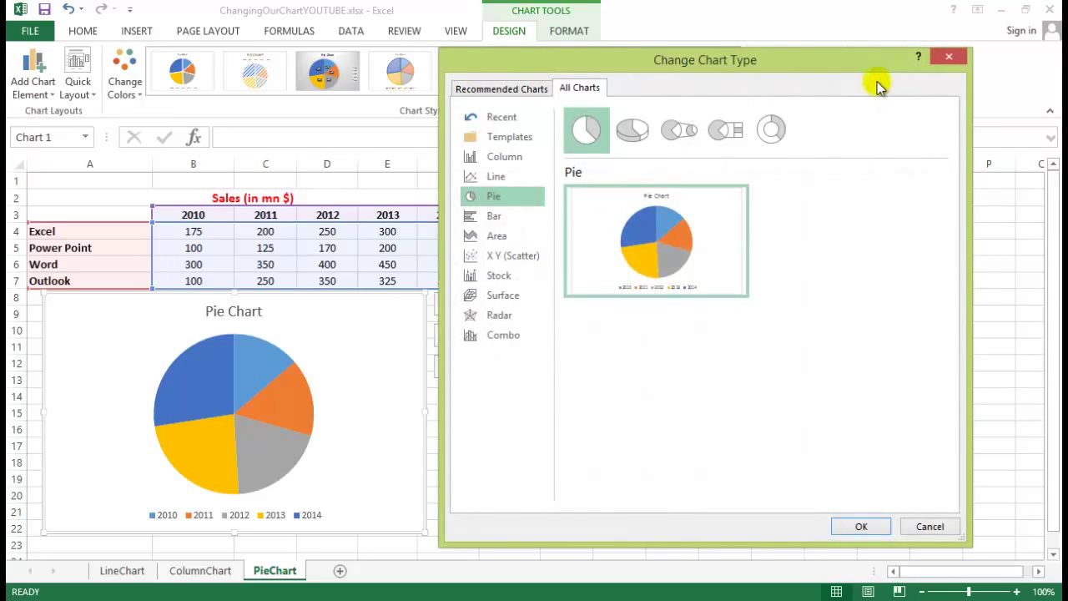
{"action": "left_click", "coordinate": [497, 139]}
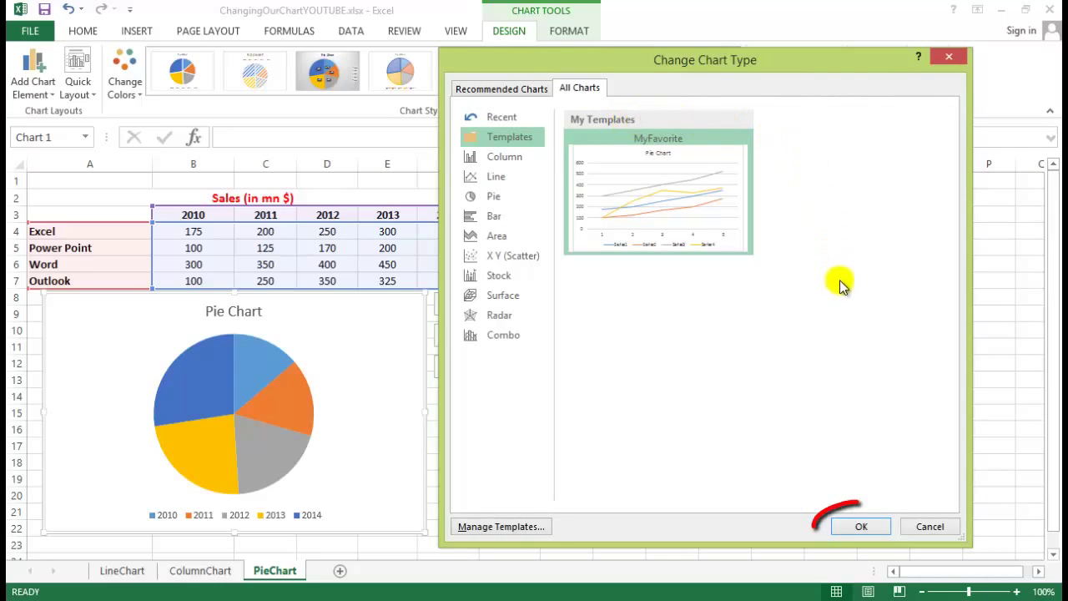
{"action": "left_click", "coordinate": [862, 528]}
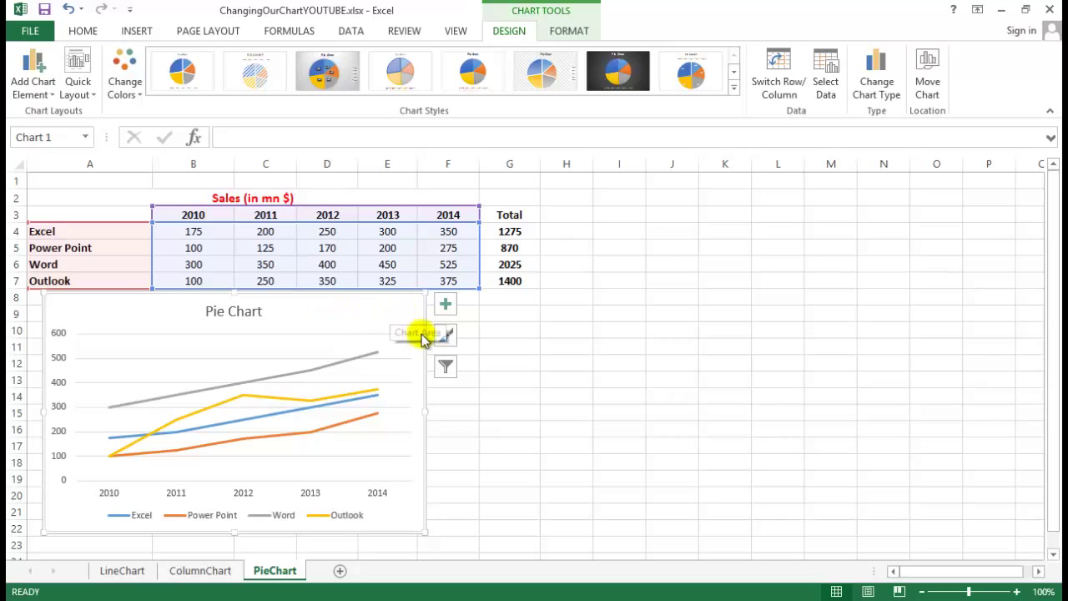
{"action": "left_click", "coordinate": [498, 370]}
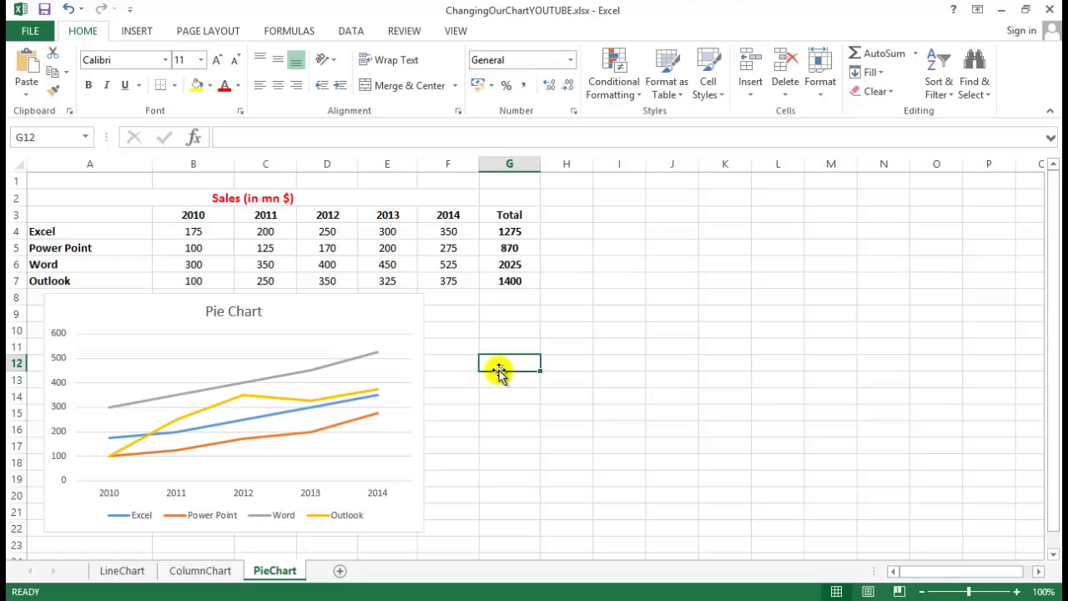
- Delete the MyFavorite.crtx file through the chart template management folder and close the chart type settings
{"action": "left_click", "coordinate": [357, 310]}
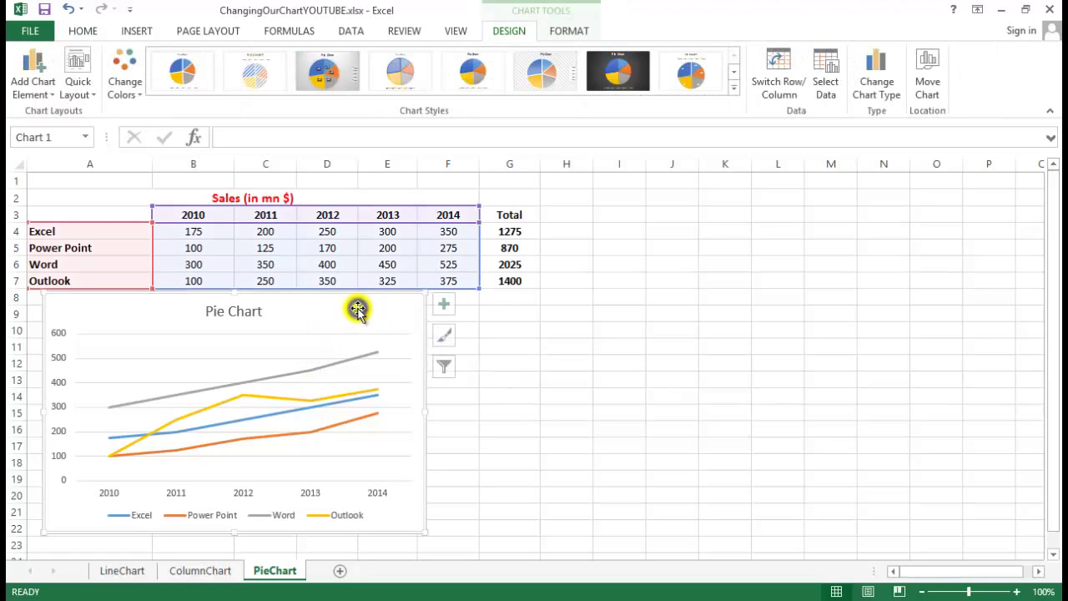
{"action": "left_click", "coordinate": [520, 31]}
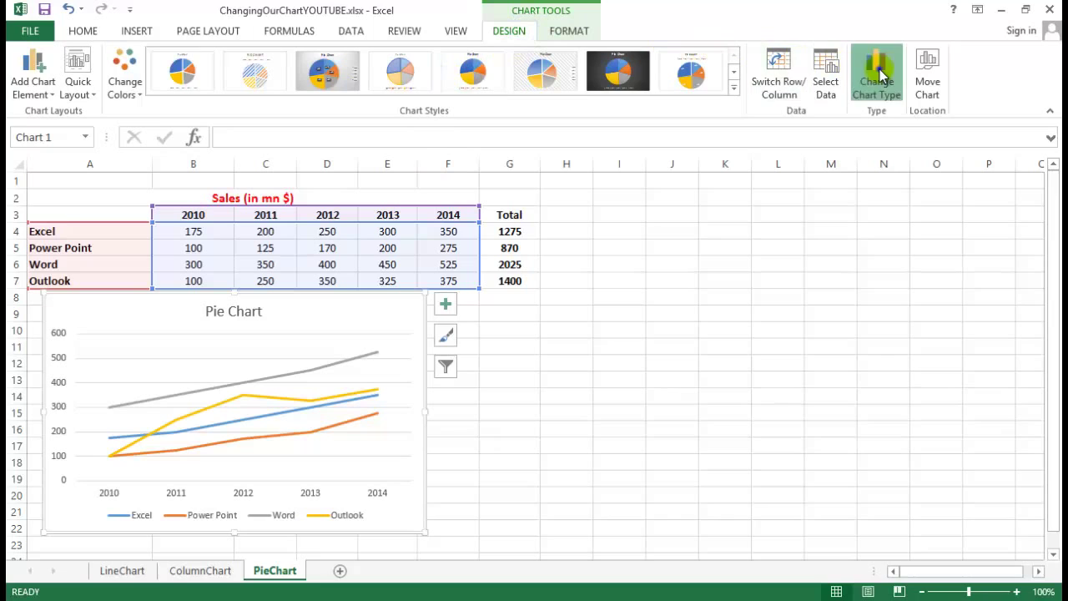
{"action": "left_click", "coordinate": [876, 67]}
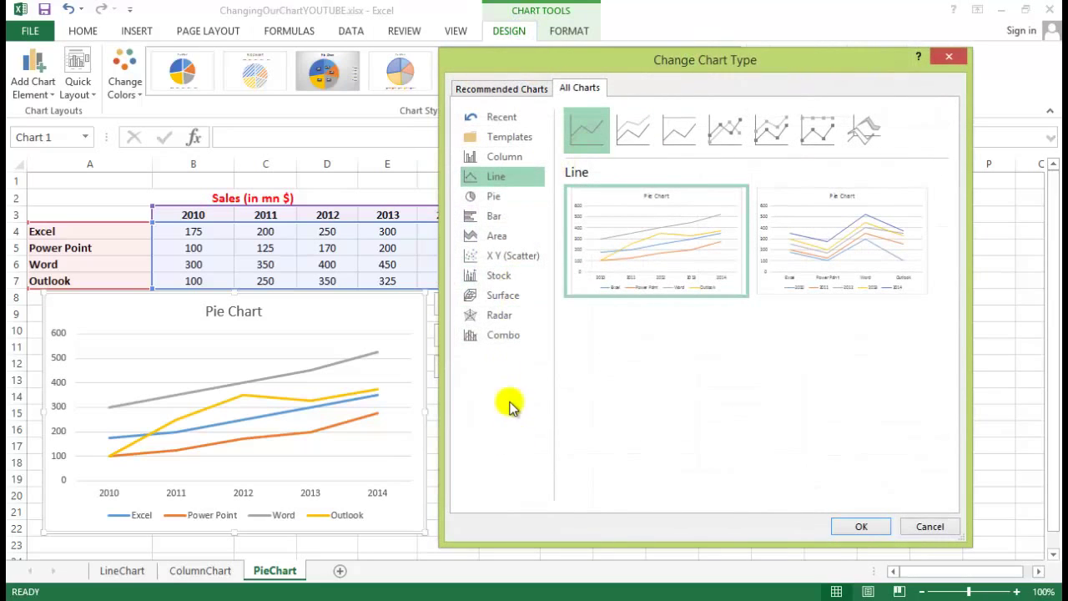
{"action": "left_click", "coordinate": [496, 142]}
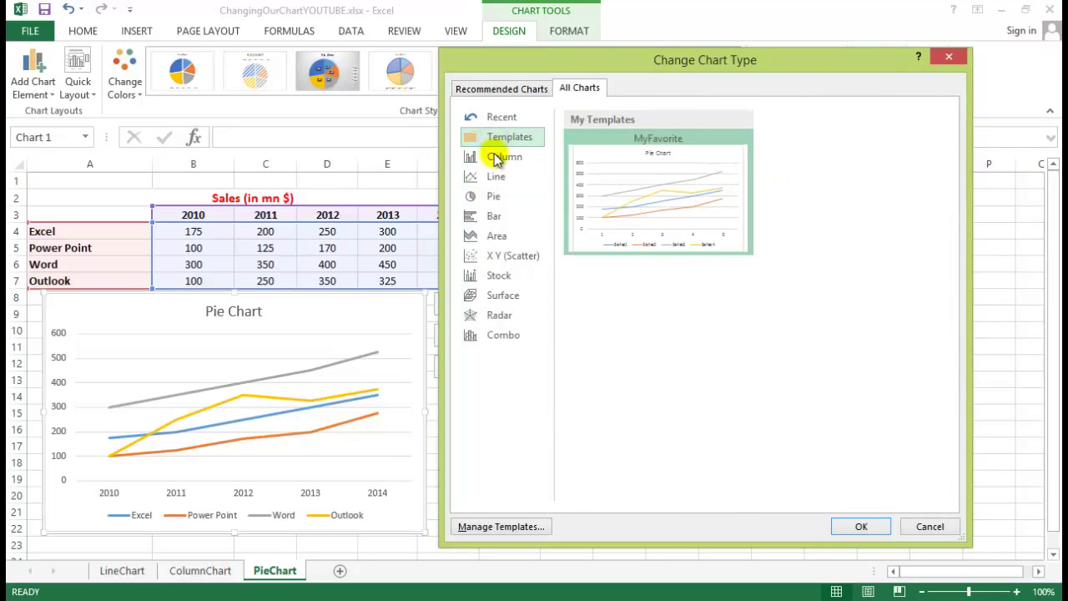
{"action": "left_click", "coordinate": [524, 527]}
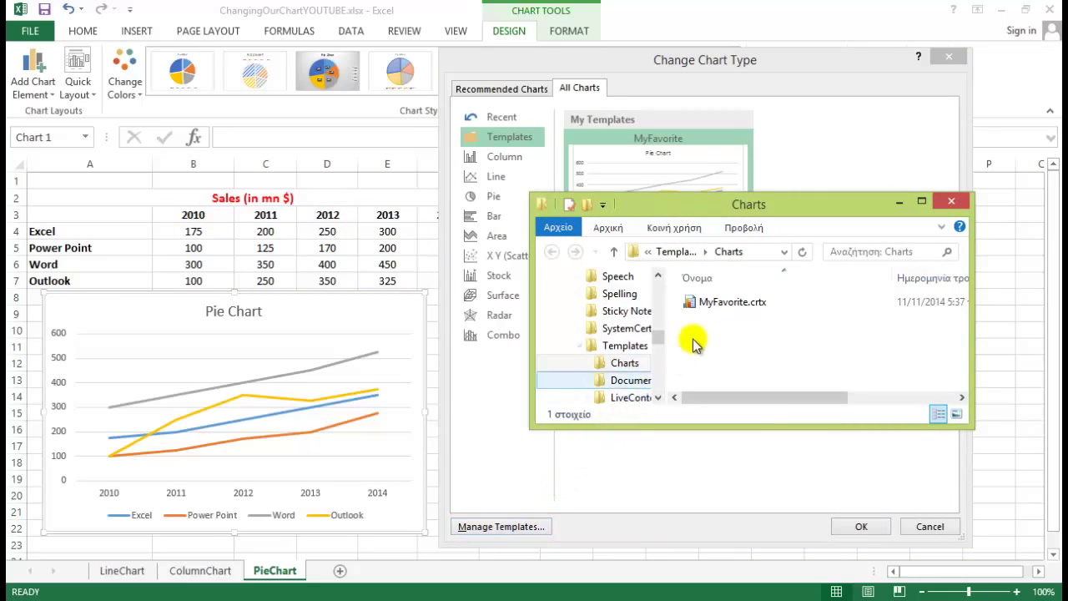
{"action": "left_click", "coordinate": [725, 304]}
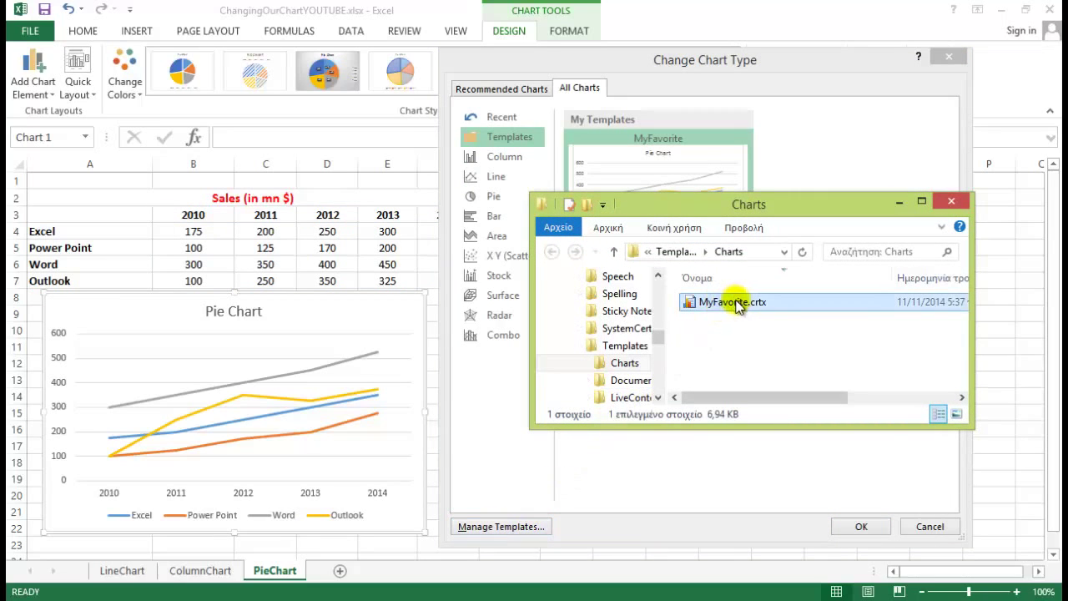
{"action": "key", "text": "Delete"}
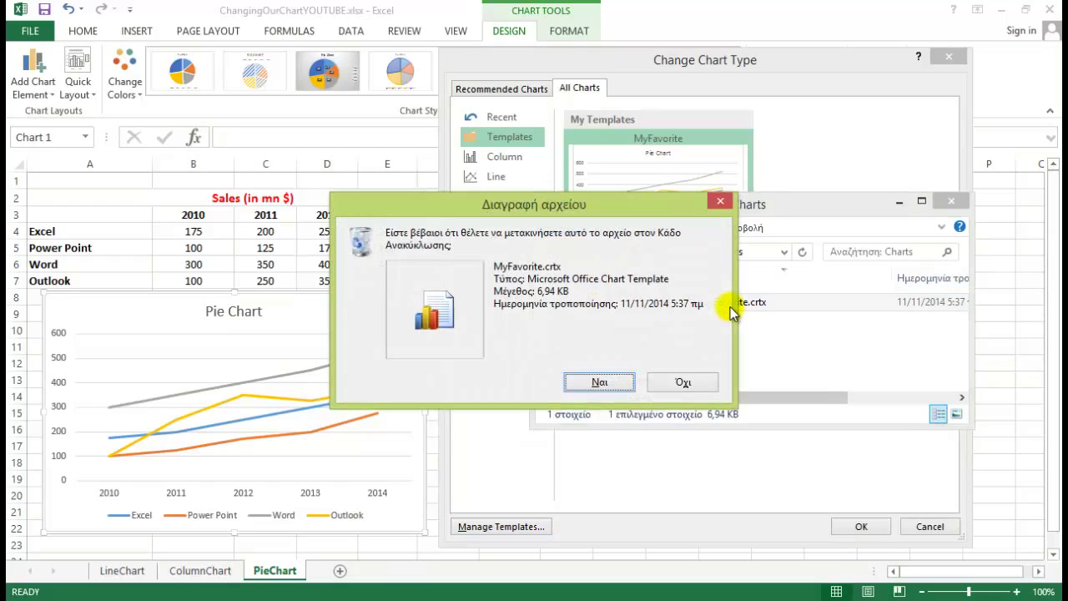
{"action": "left_click", "coordinate": [601, 382]}
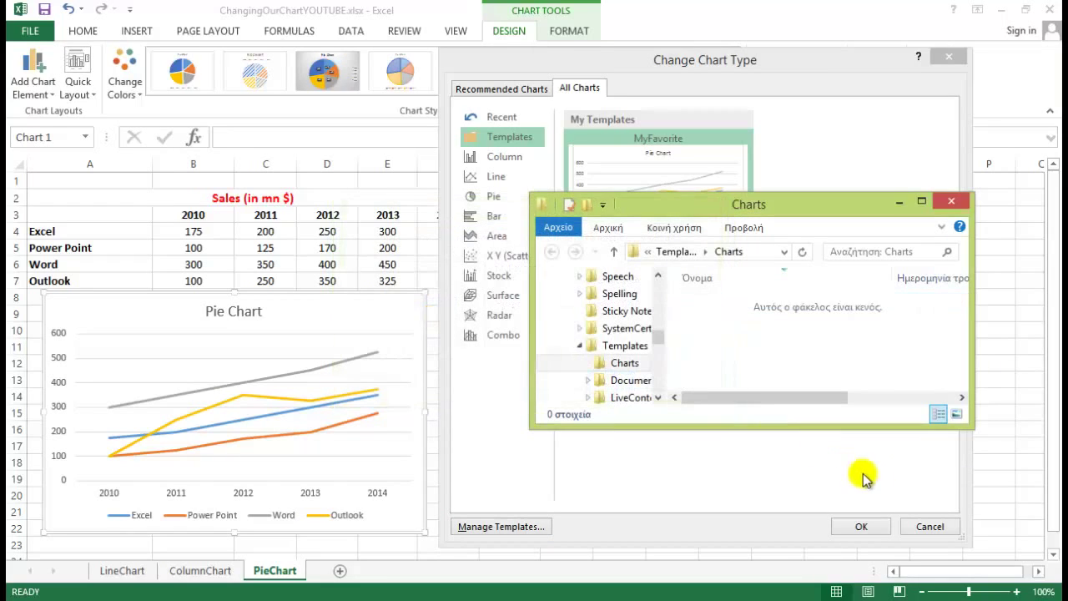
{"action": "left_click", "coordinate": [951, 201]}
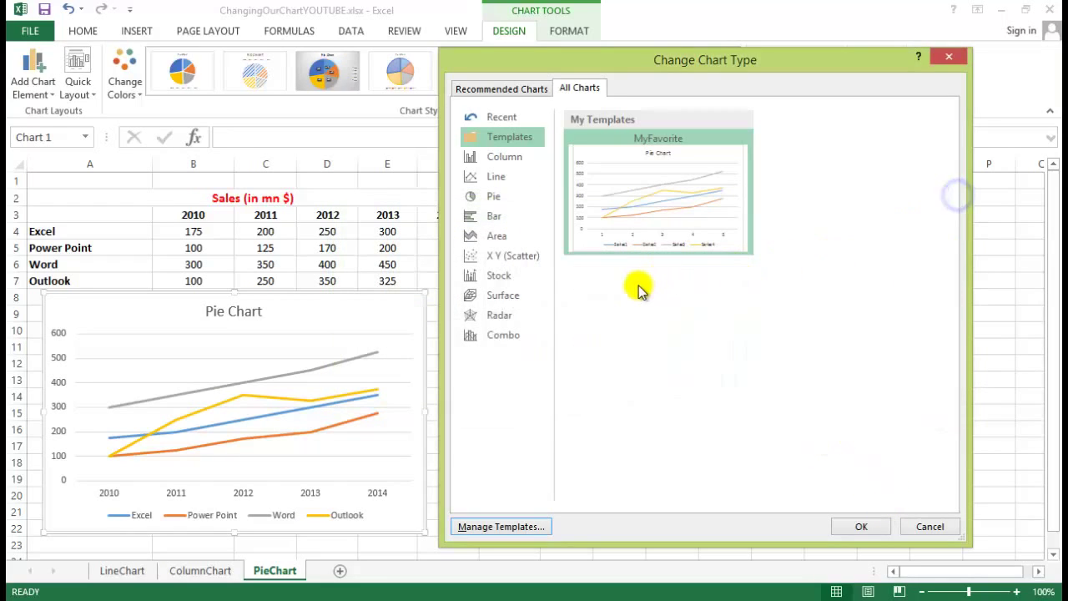
{"action": "left_click", "coordinate": [858, 526]}
{"action": "left_click", "coordinate": [636, 301]}
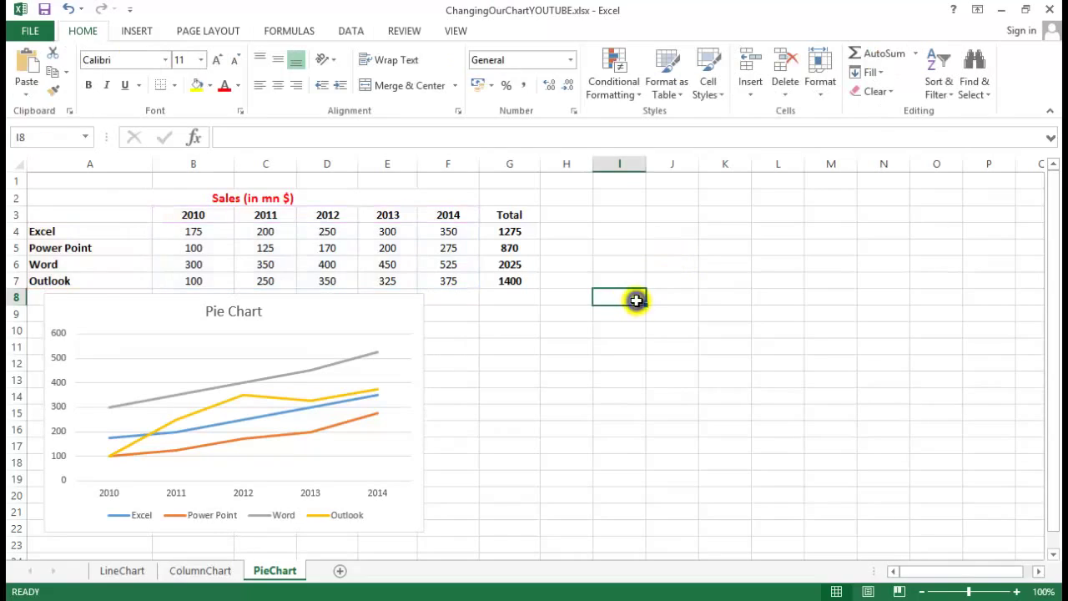
{"action": "left_click", "coordinate": [521, 382]}
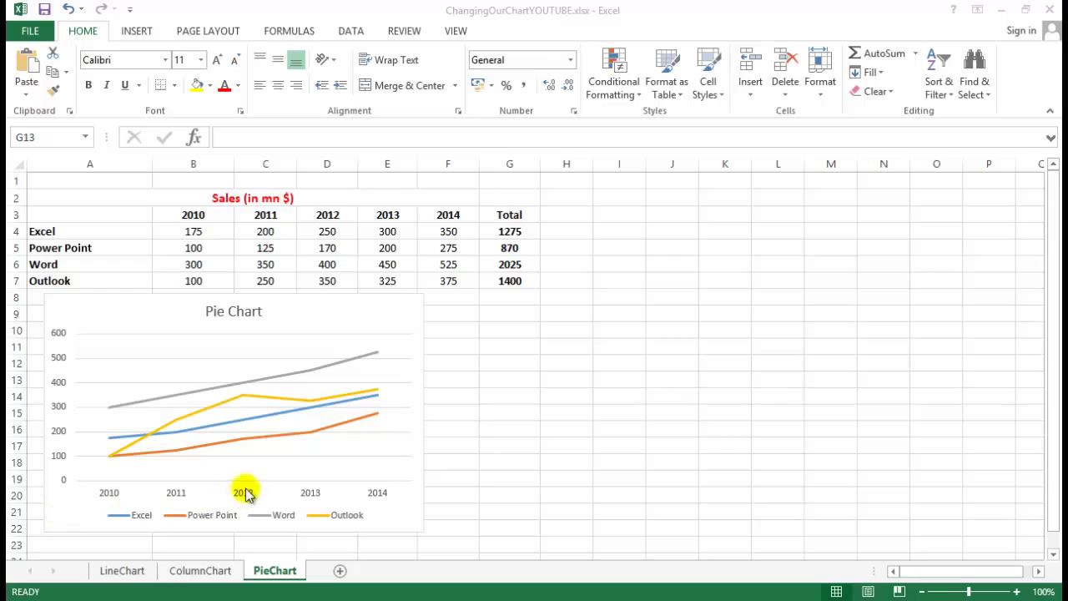
- Shrink the data range of the PieChart sheet's chart to the years 2010 to 2013, leaving out 2014
{"action": "left_click", "coordinate": [395, 315]}
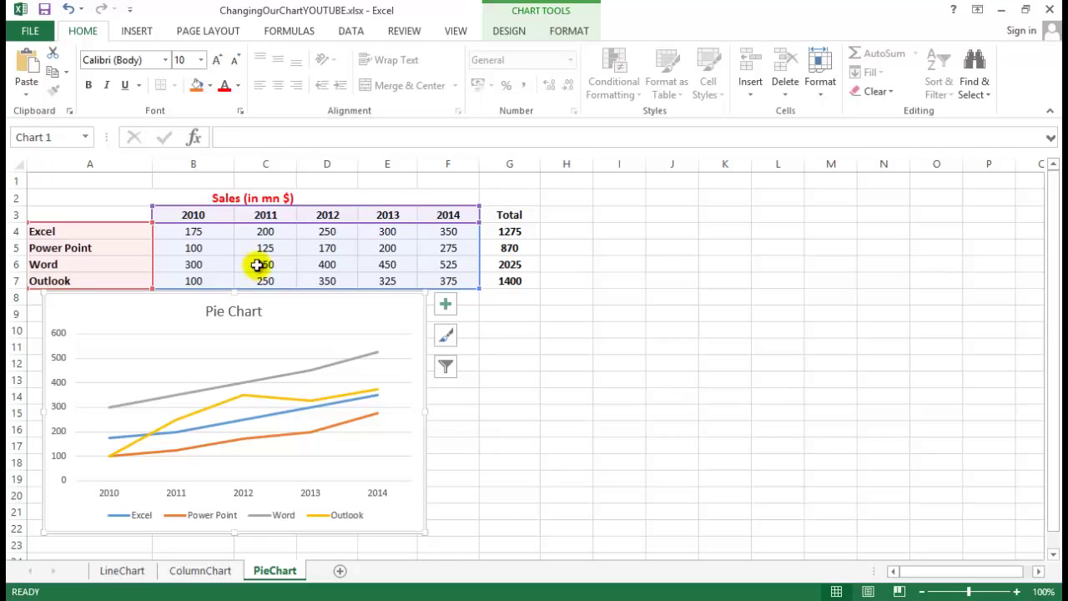
{"action": "left_click_drag", "start_coordinate": [480, 287], "coordinate": [414, 283]}
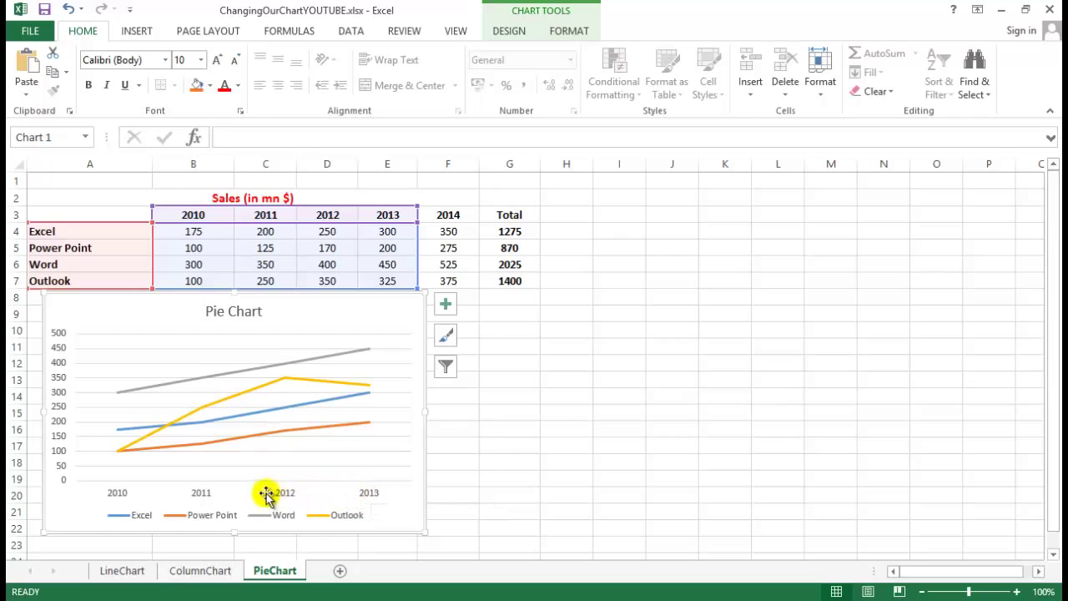
{"action": "left_click", "coordinate": [469, 412]}
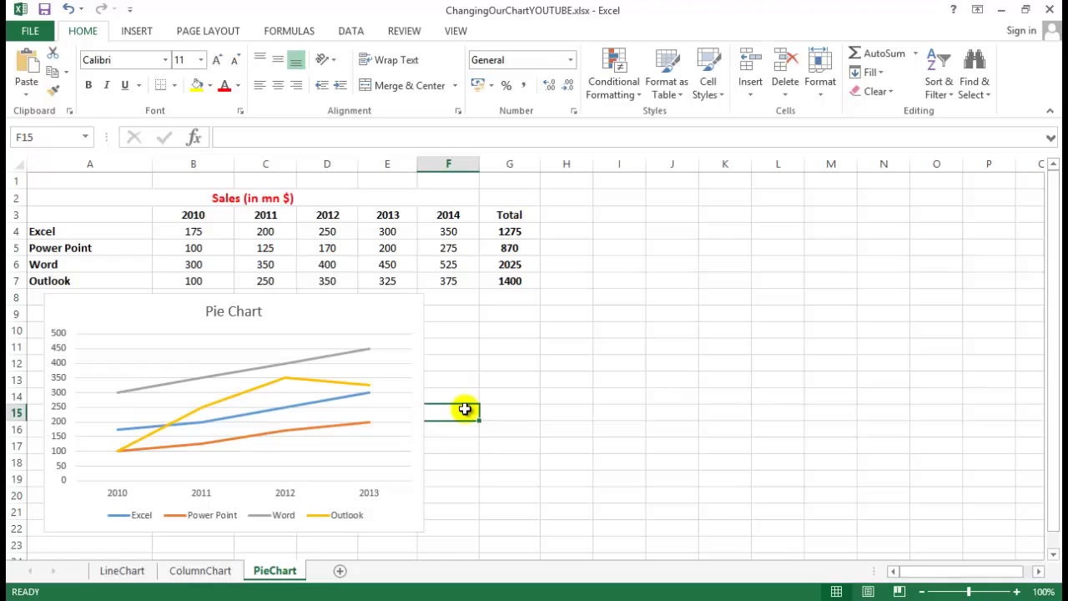
- Undo the last data range change of the PieChart sheet's chart and deselect the chart
{"action": "left_click", "coordinate": [66, 10]}
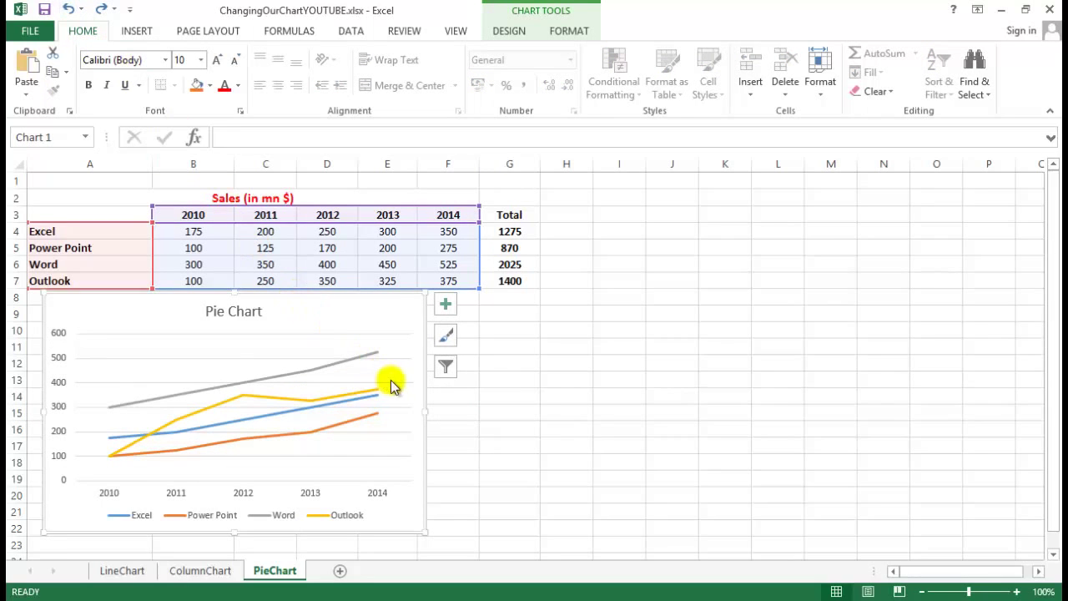
{"action": "left_click", "coordinate": [483, 383]}
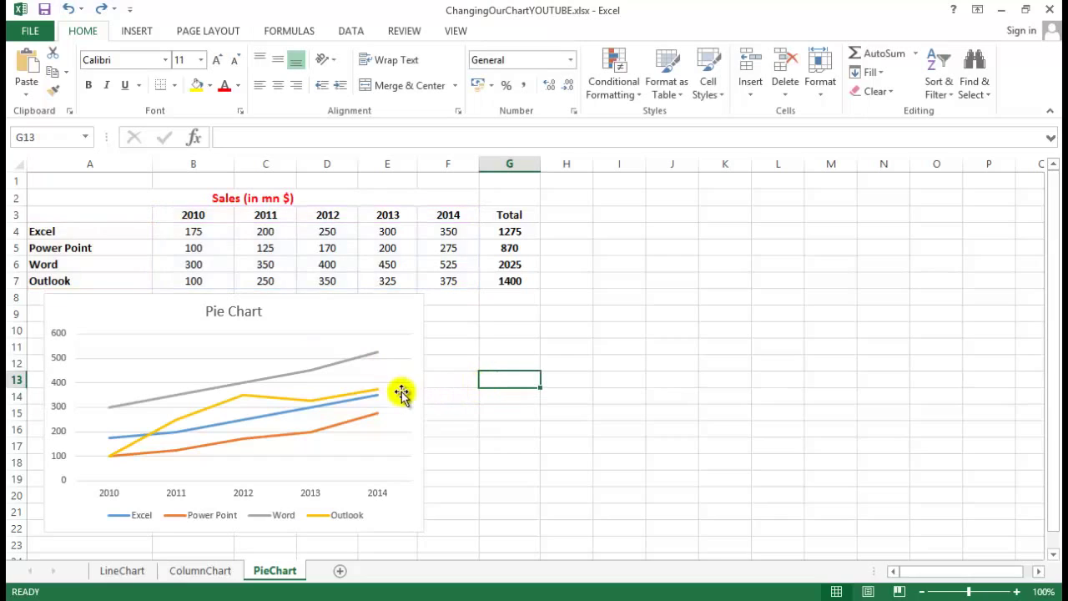
- Examine the SERIES formula of the chart's Outlook line, leaving the formula unedited
{"action": "left_click", "coordinate": [300, 399]}
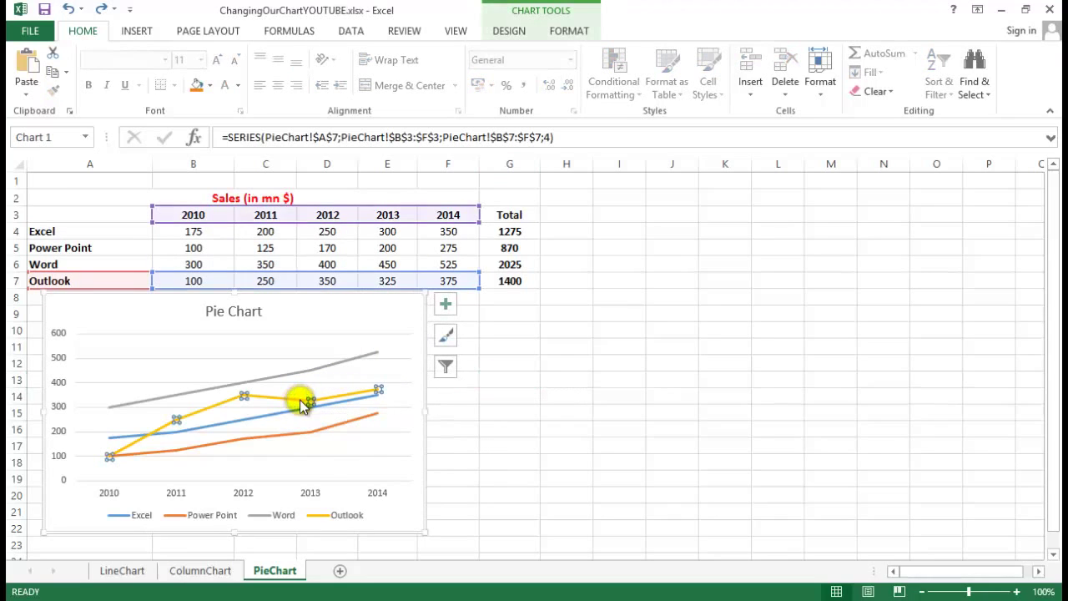
{"action": "left_click_drag", "start_coordinate": [559, 137], "coordinate": [209, 144]}
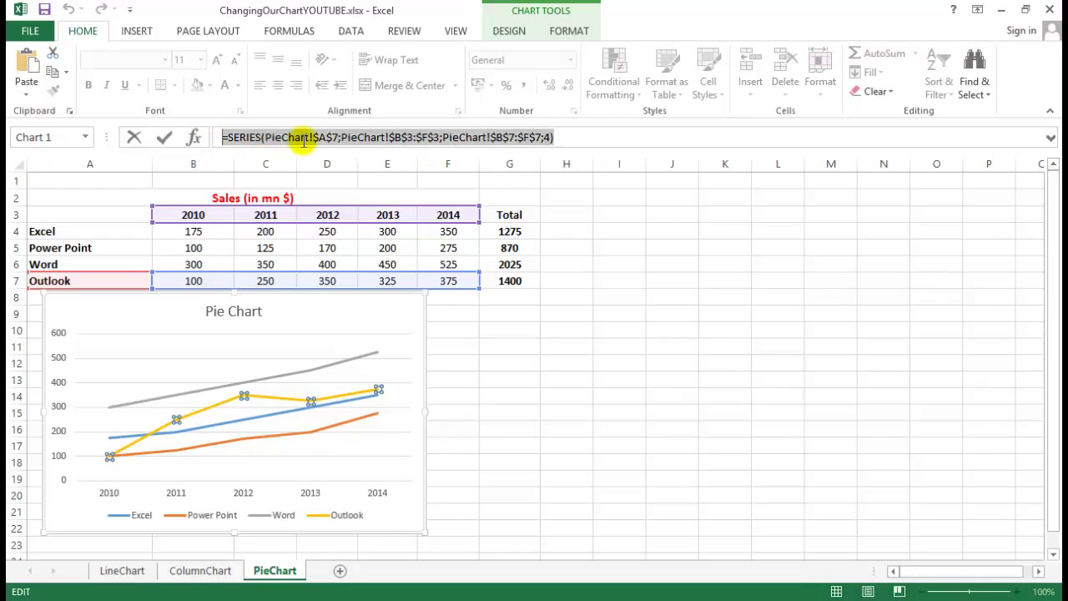
{"action": "left_click", "coordinate": [532, 340]}
{"action": "key", "text": "Escape"}
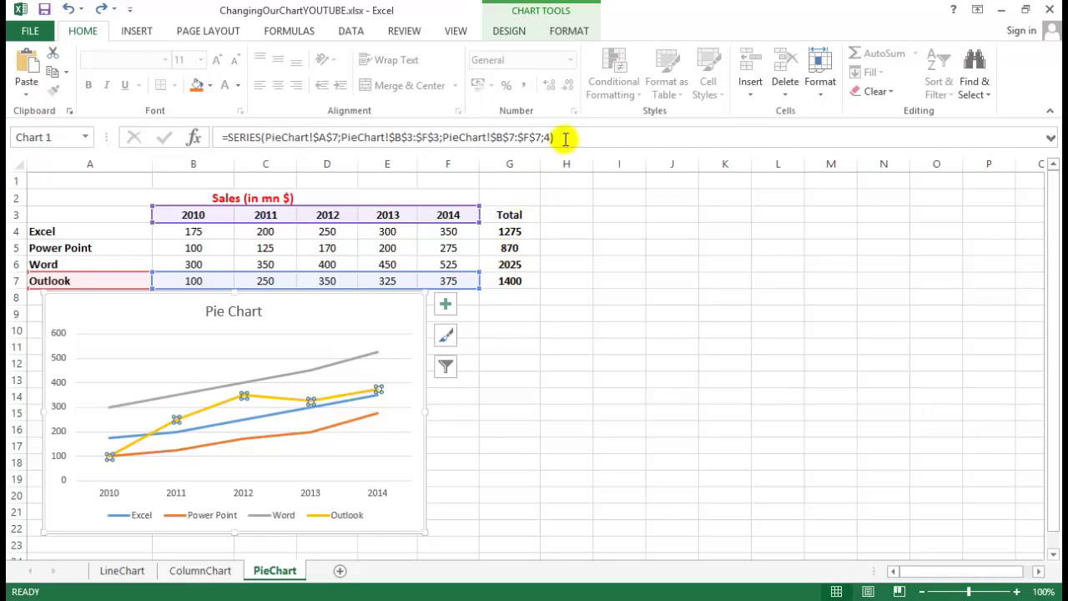
- Delete the Outlook series from the chart and undo the deletion
{"action": "key", "text": "Delete"}
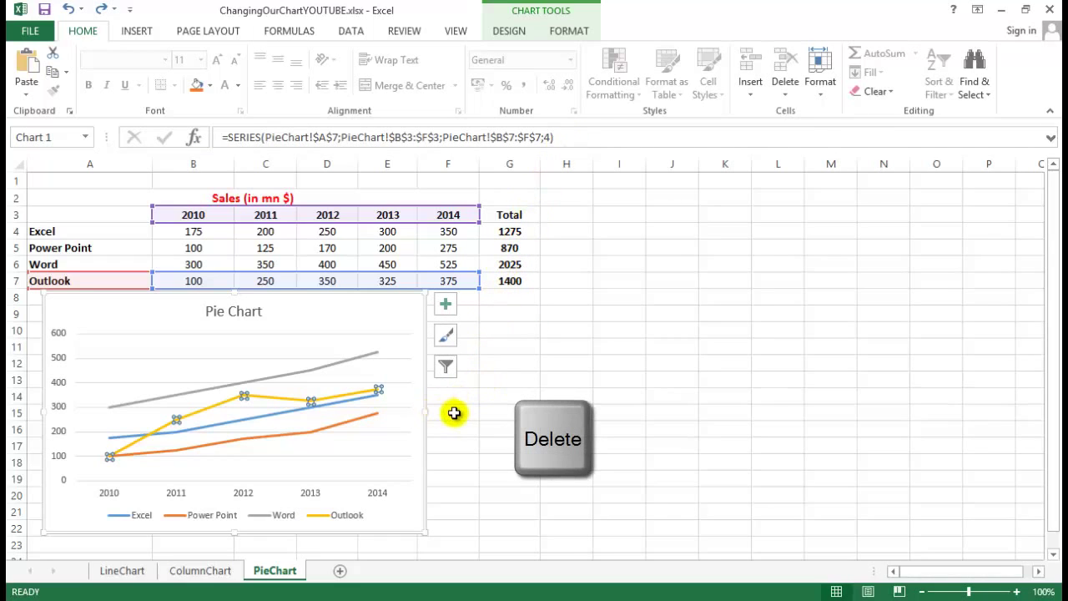
{"action": "left_click", "coordinate": [458, 415]}
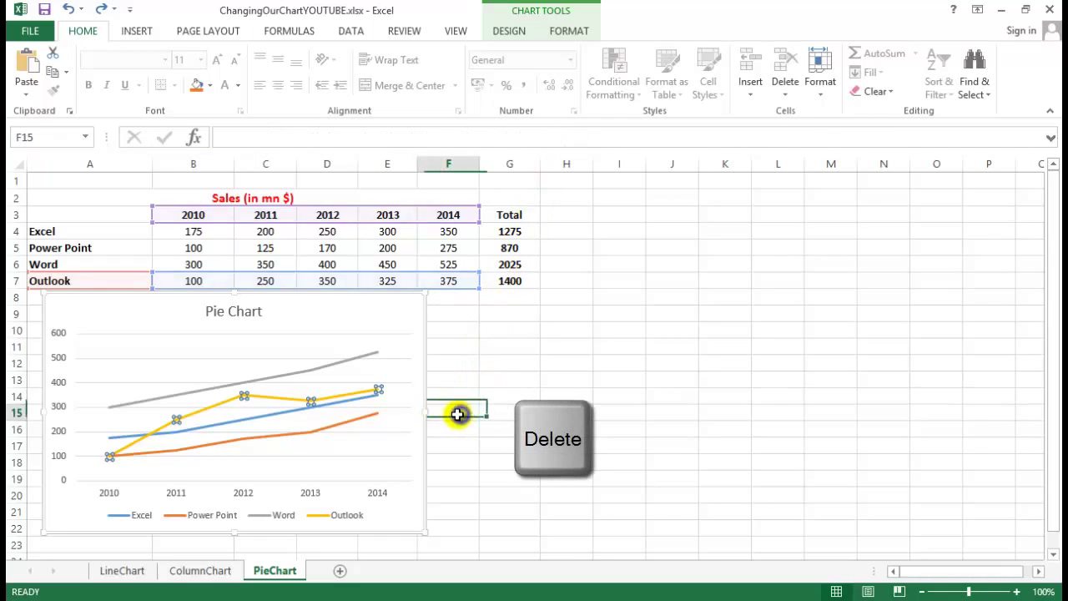
{"action": "left_click", "coordinate": [290, 404]}
{"action": "key", "text": "Delete"}
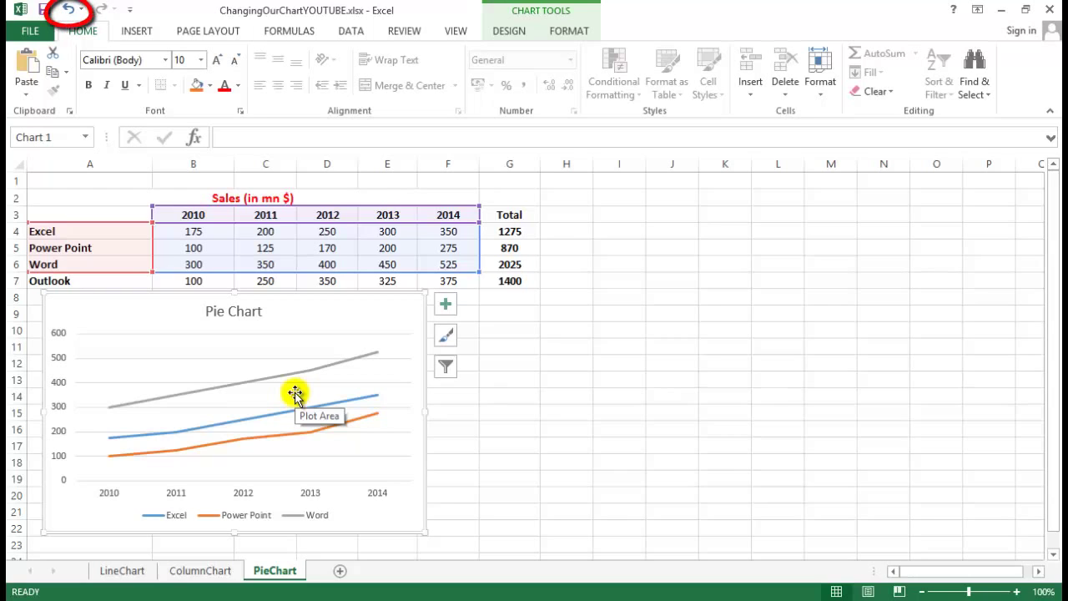
{"action": "left_click", "coordinate": [71, 9]}
{"action": "left_click", "coordinate": [519, 426]}
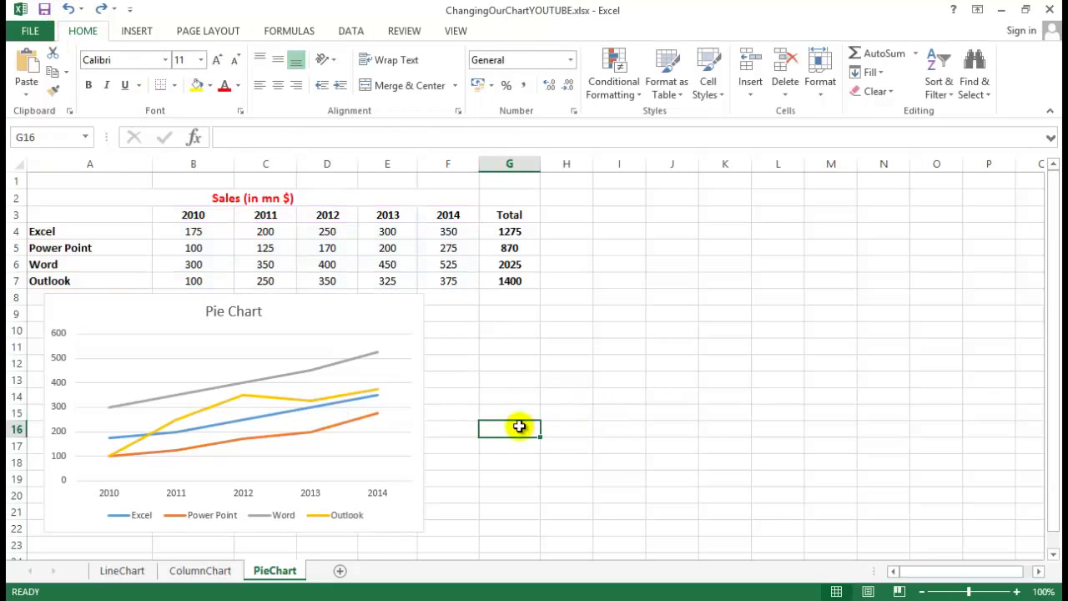
- Change the colors of the PieChart sheet's chart to the colorful palette Color 3 and deselect the chart
{"action": "left_click", "coordinate": [410, 320]}
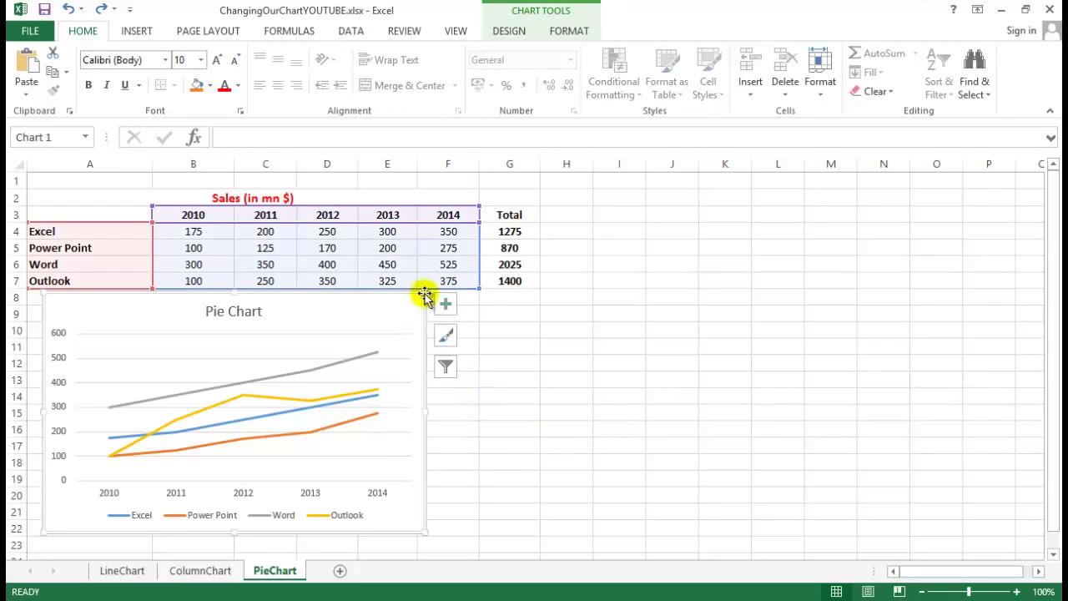
{"action": "left_click", "coordinate": [510, 33]}
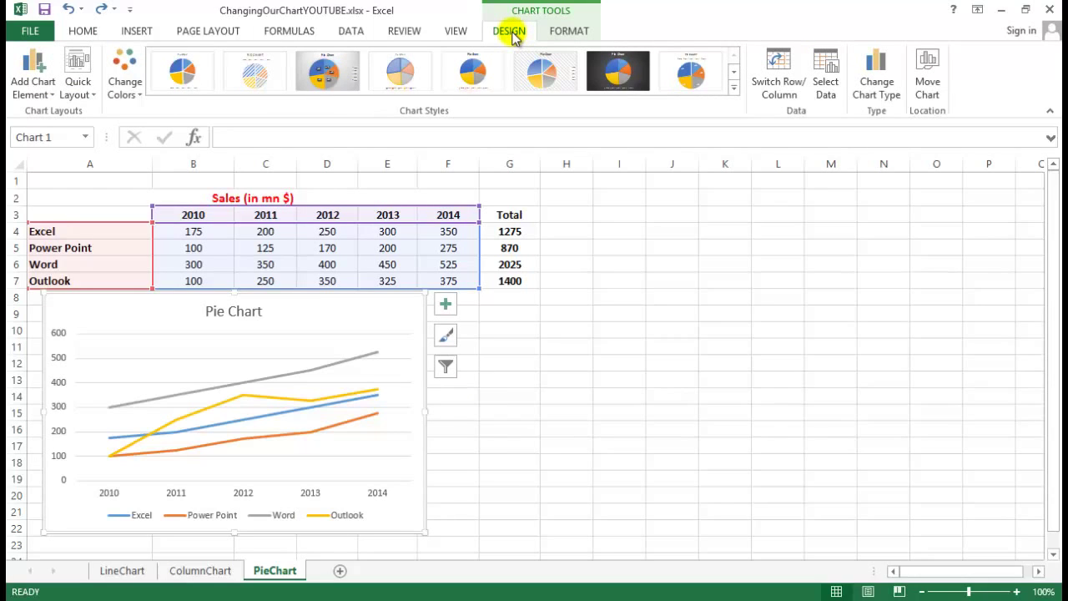
{"action": "left_click", "coordinate": [133, 92]}
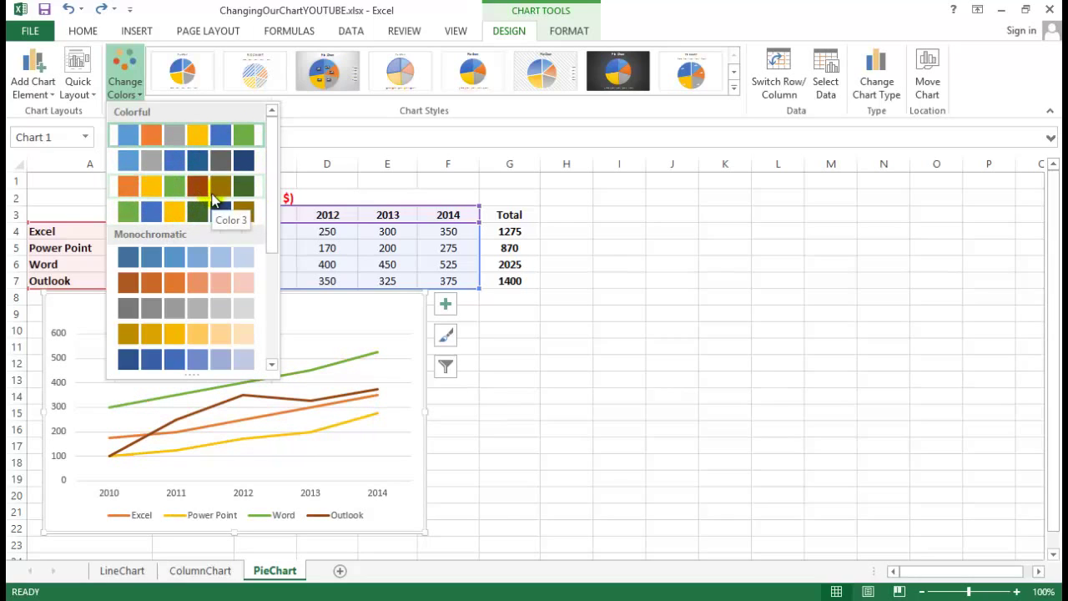
{"action": "left_click", "coordinate": [212, 197]}
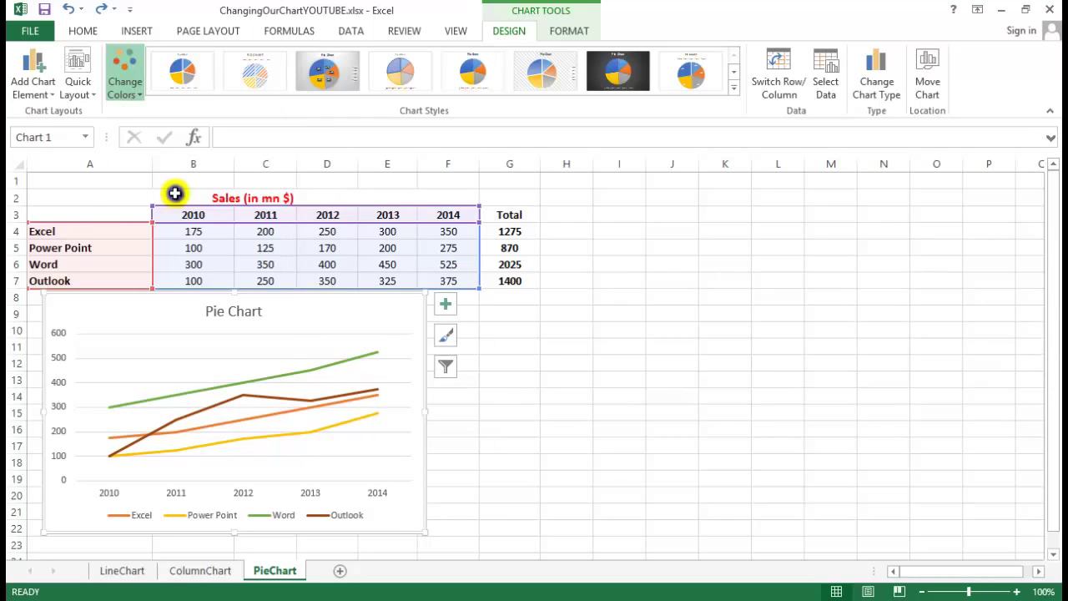
{"action": "left_click", "coordinate": [518, 363]}
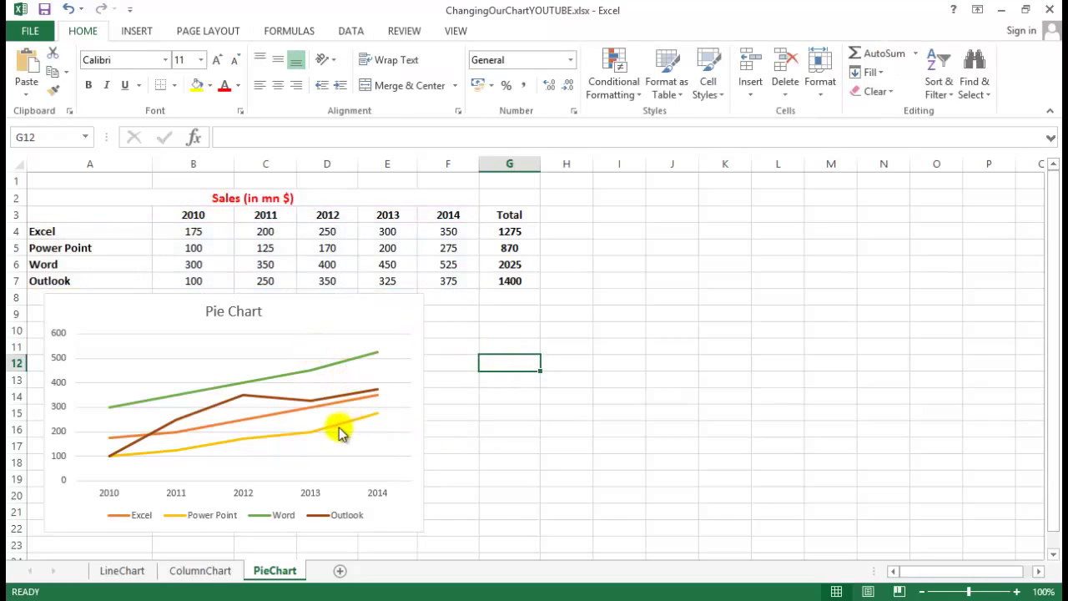